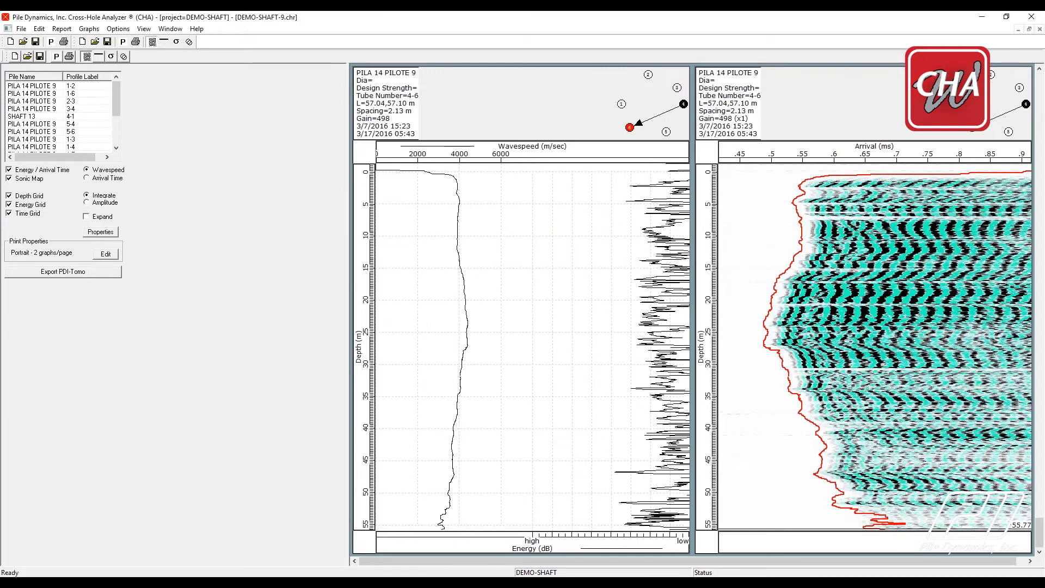
Step: Review the PILA 14 PILOTE 9 graphs for profiles 5-6 and 1-4, ending on 5-6
click(53, 131)
click(53, 147)
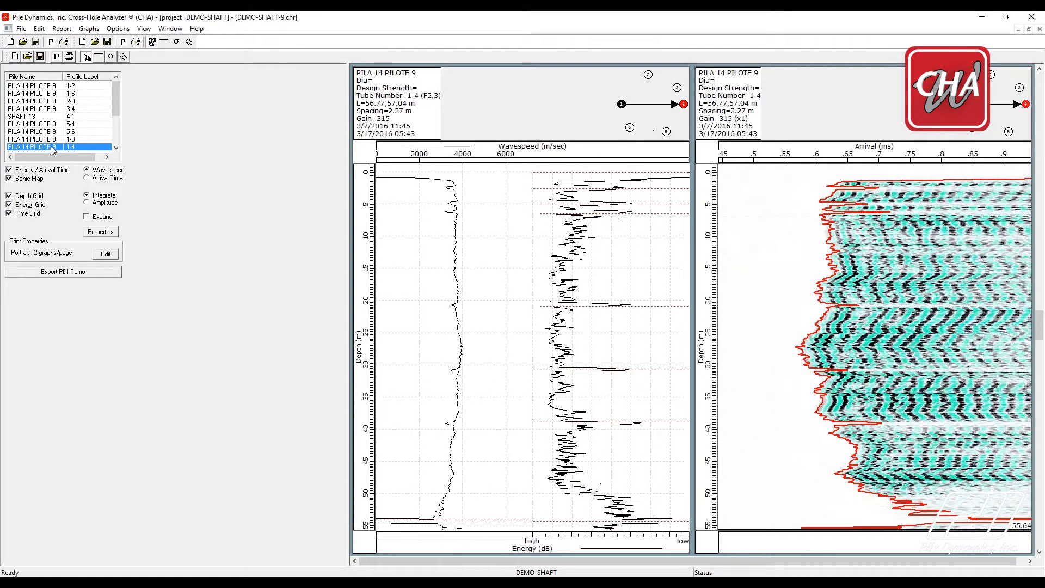
scroll(53, 136, down, 1)
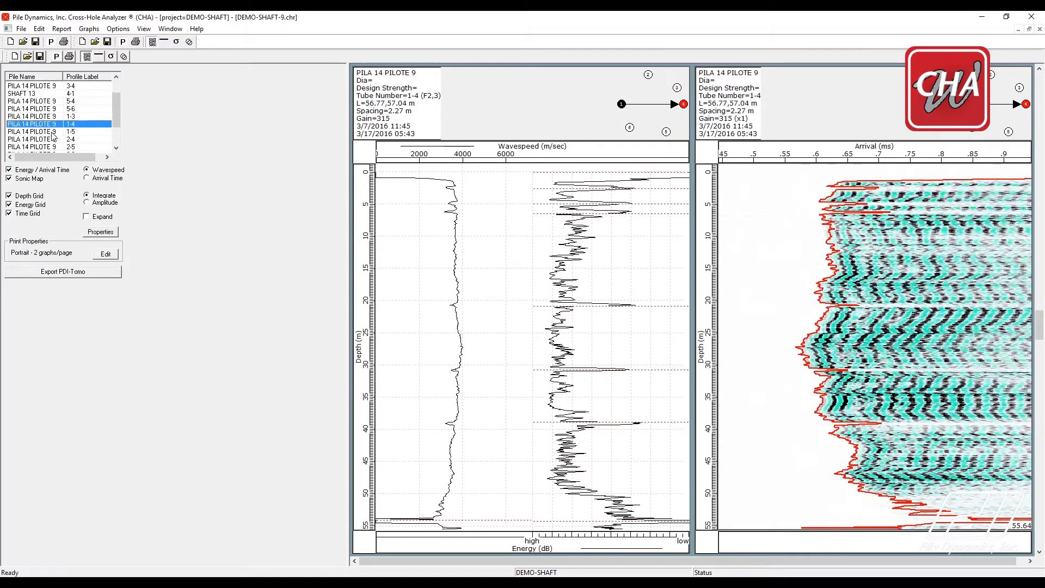
click(52, 109)
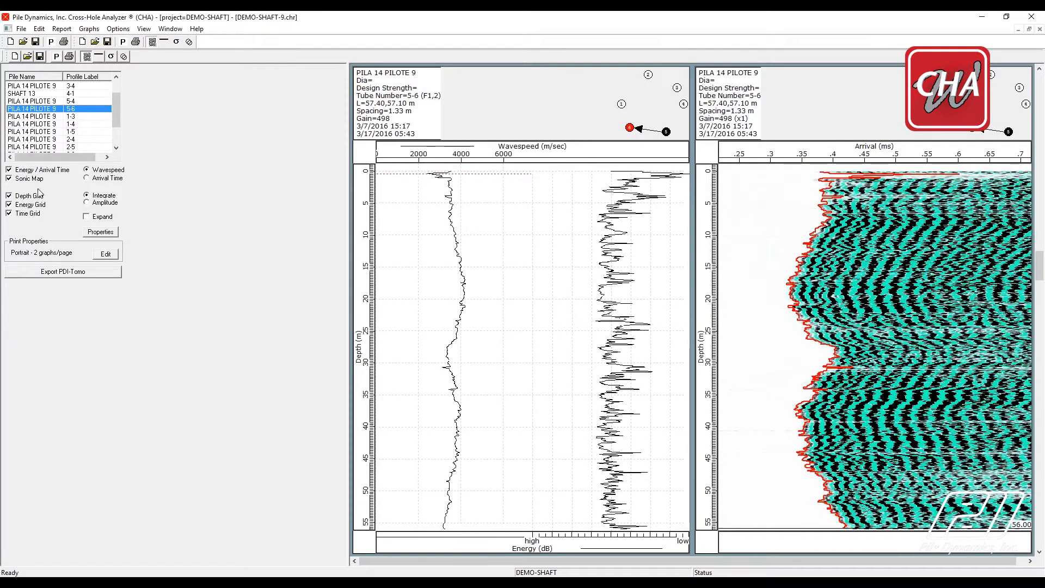
Step: Export the shaft profiles for PDI-Tomo and save them as DEMO-SHAFT-9-5
click(47, 272)
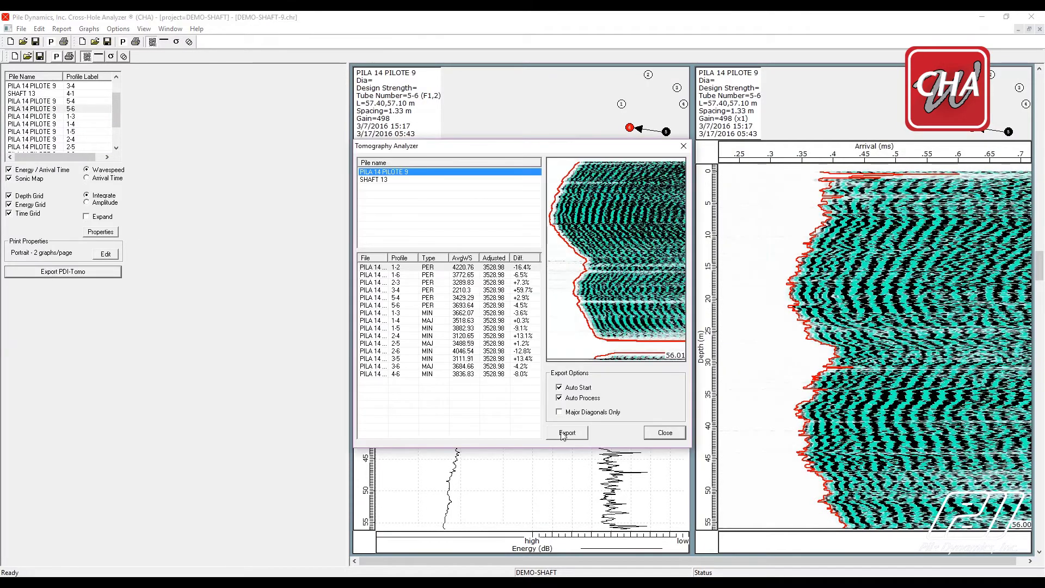
click(565, 433)
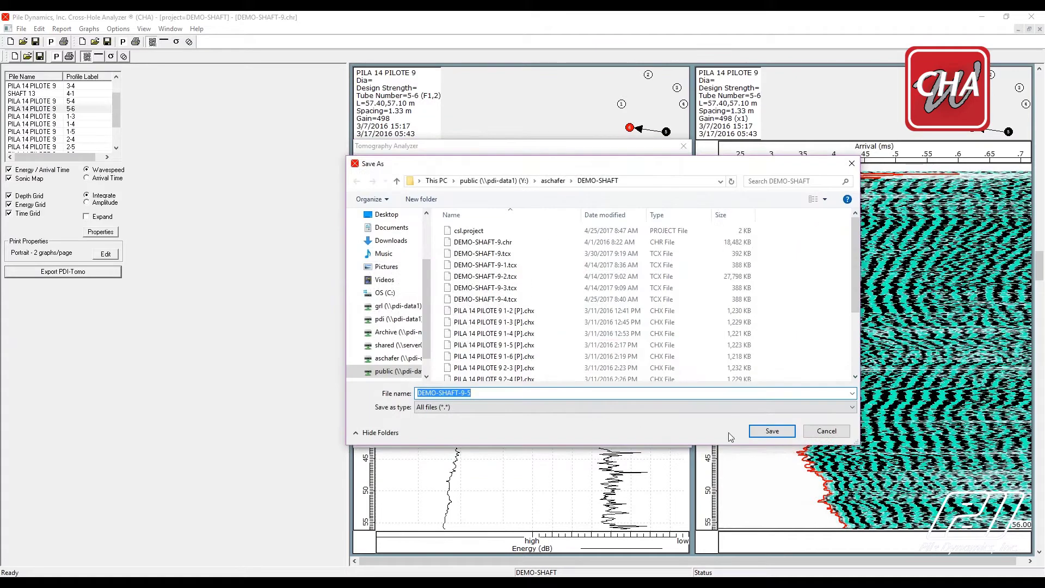
click(769, 431)
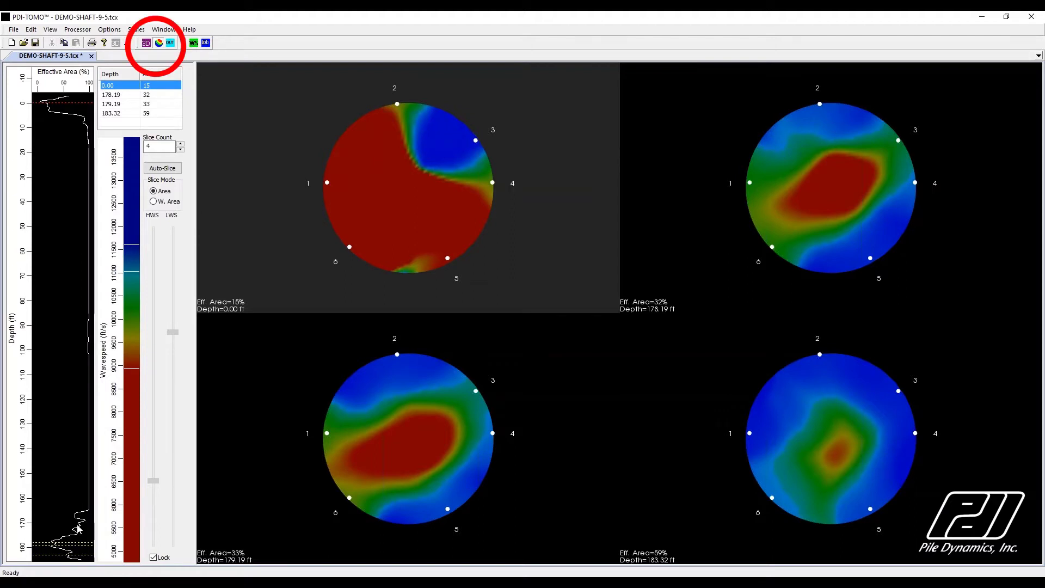
Step: Auto-slice DEMO-SHAFT-9-5 into four tomograms spanning 0.00 to 183.32 ft
click(172, 169)
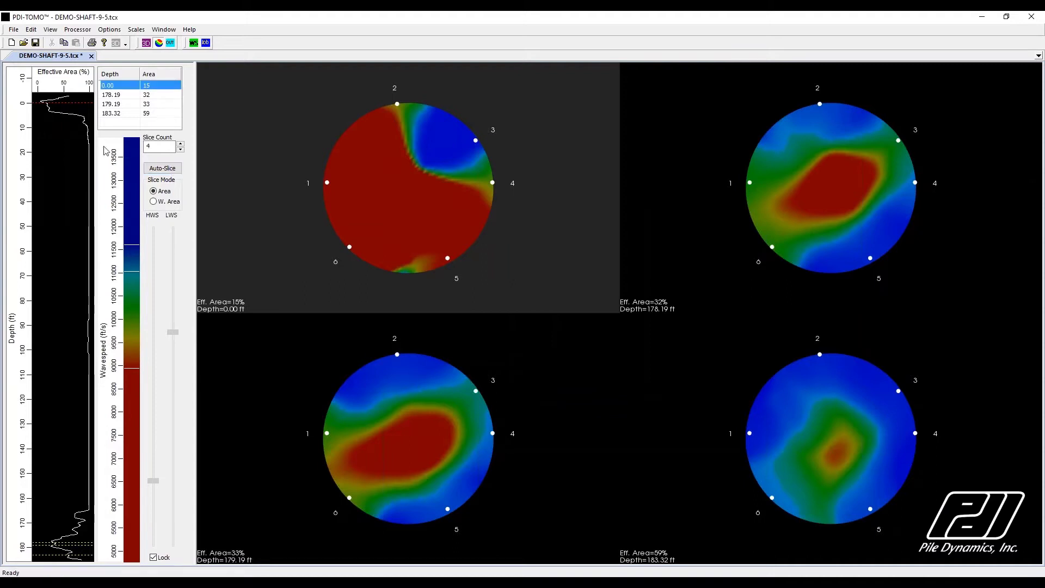
right_click(79, 116)
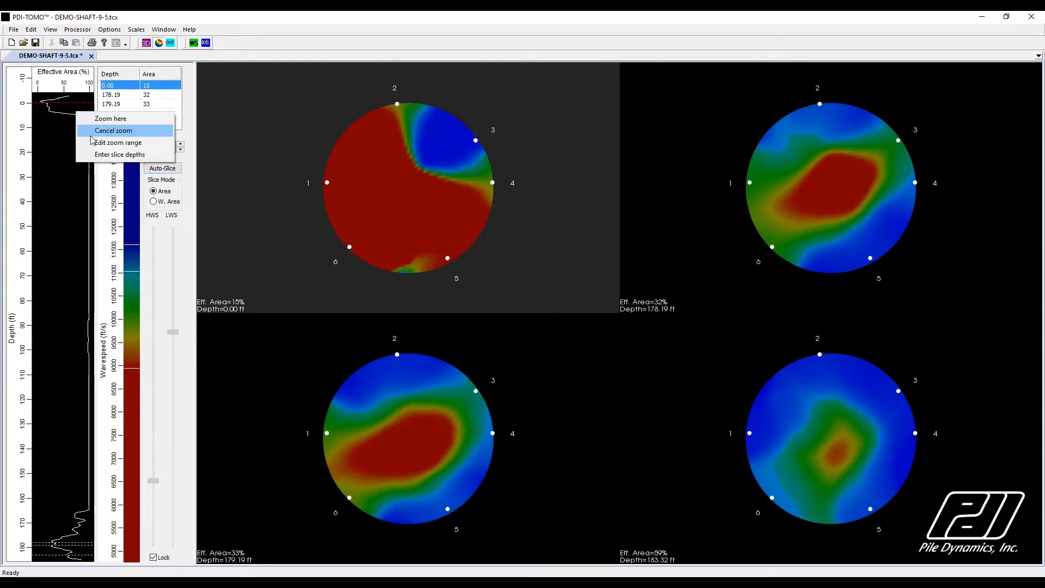
click(93, 130)
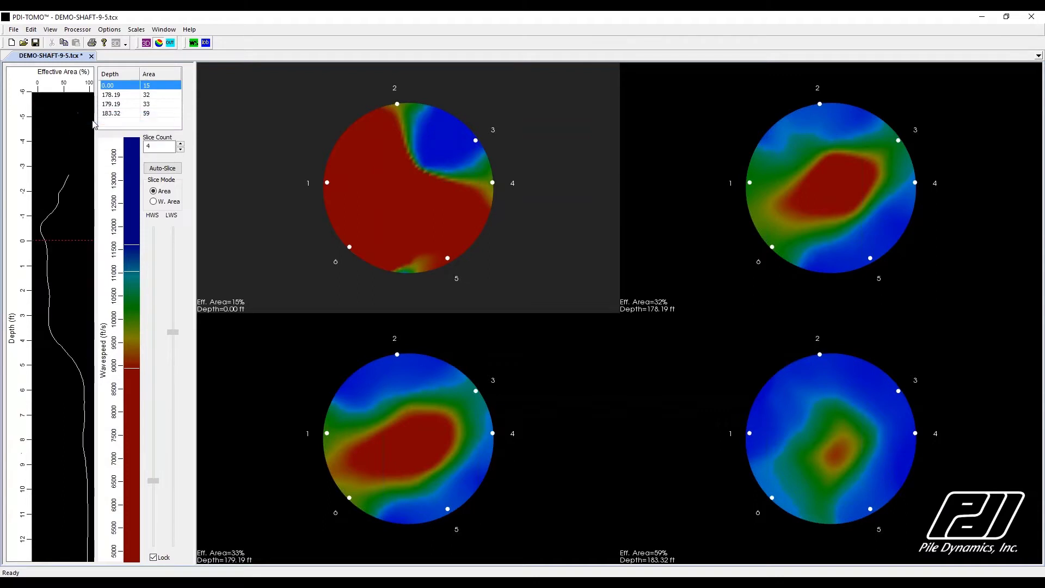
right_click(63, 303)
click(93, 343)
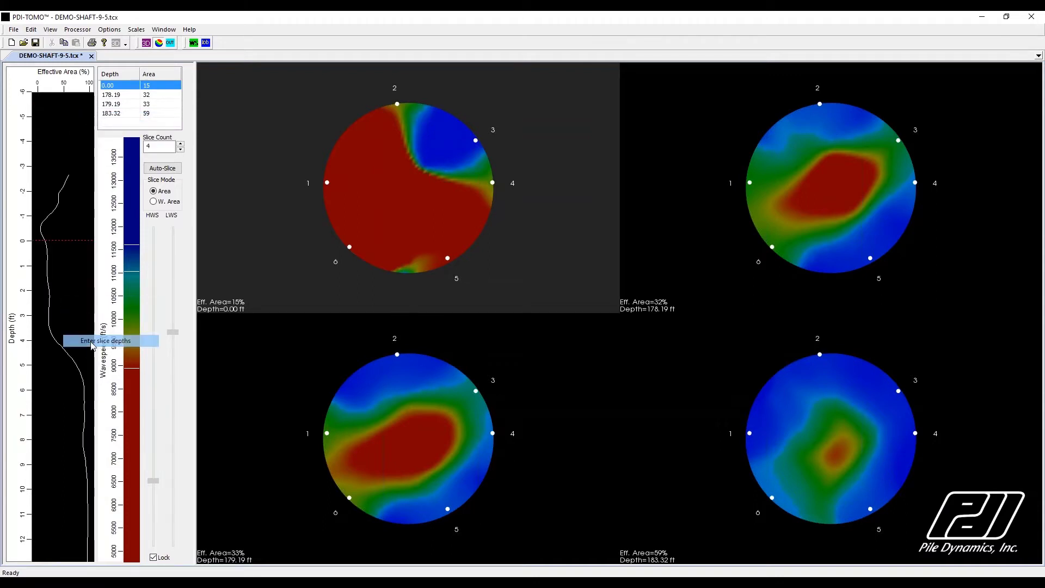
text(5)
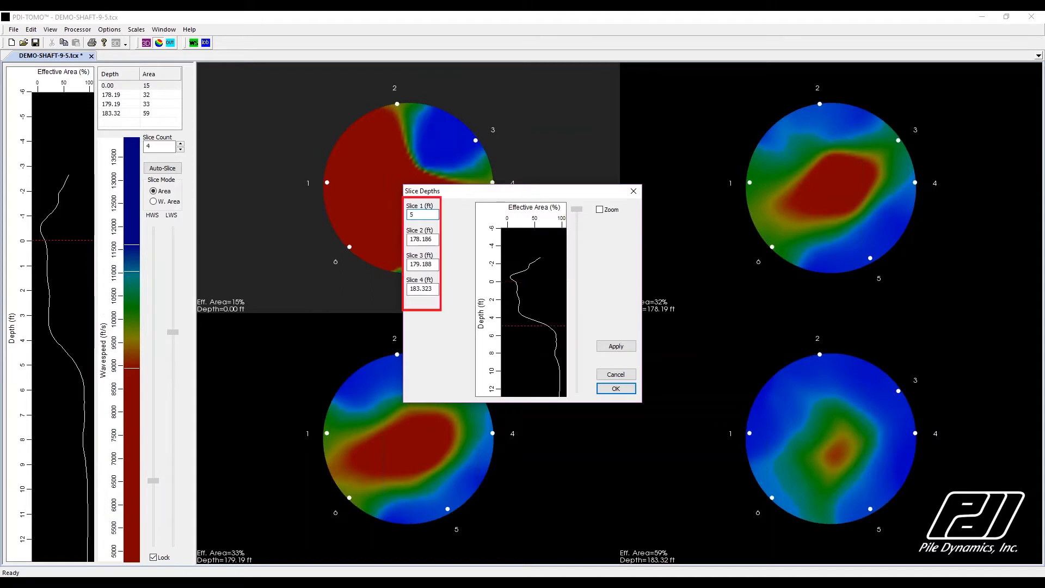
key(Tab)
text(10)
key(Tab)
text(50)
key(Tab)
text(150)
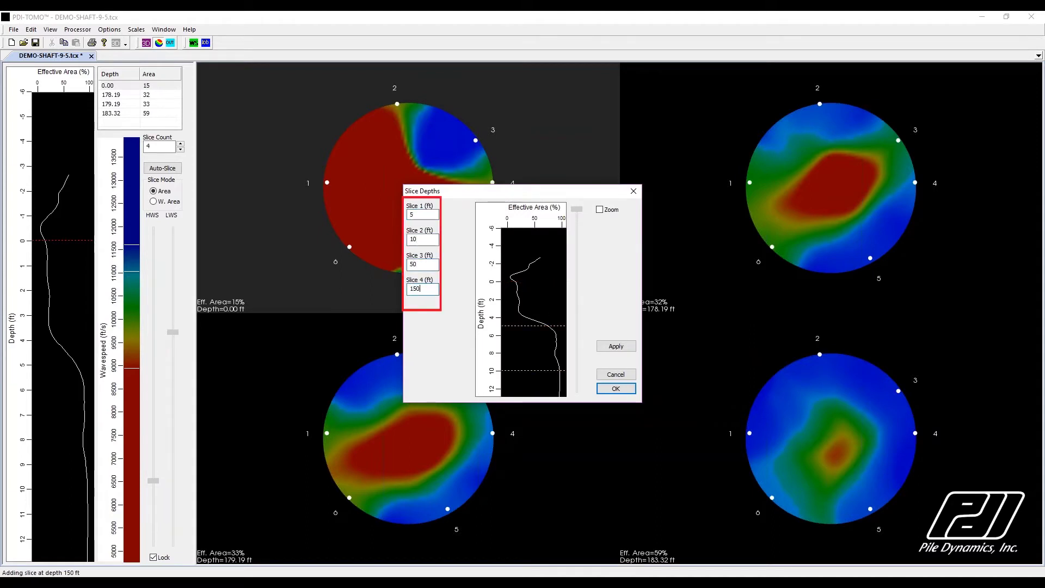
key(Return)
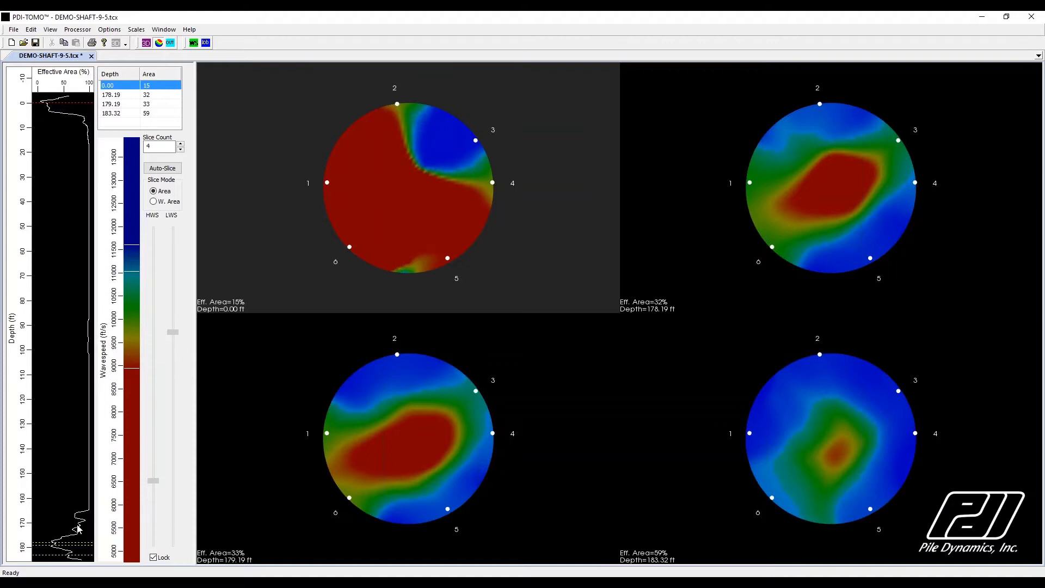
Step: Re-slice the shaft automatically and set the wave speed limits to a two-colour display
click(162, 167)
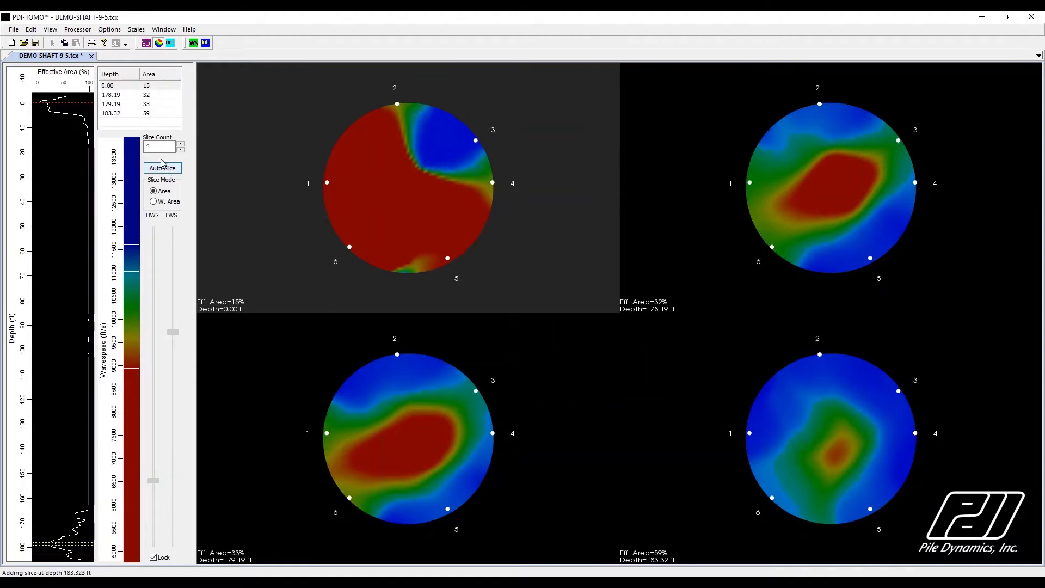
click(193, 44)
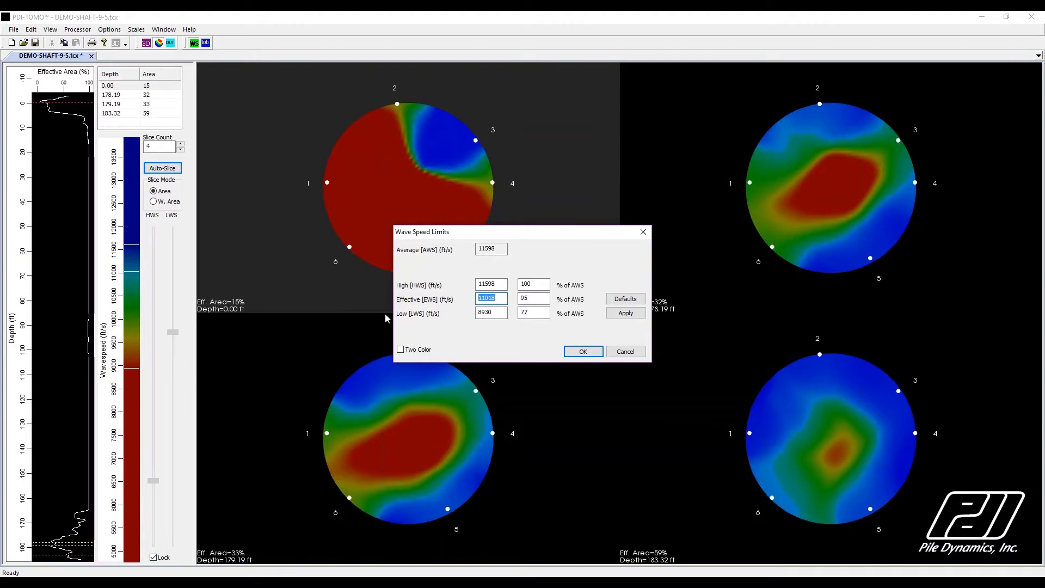
click(401, 350)
click(626, 313)
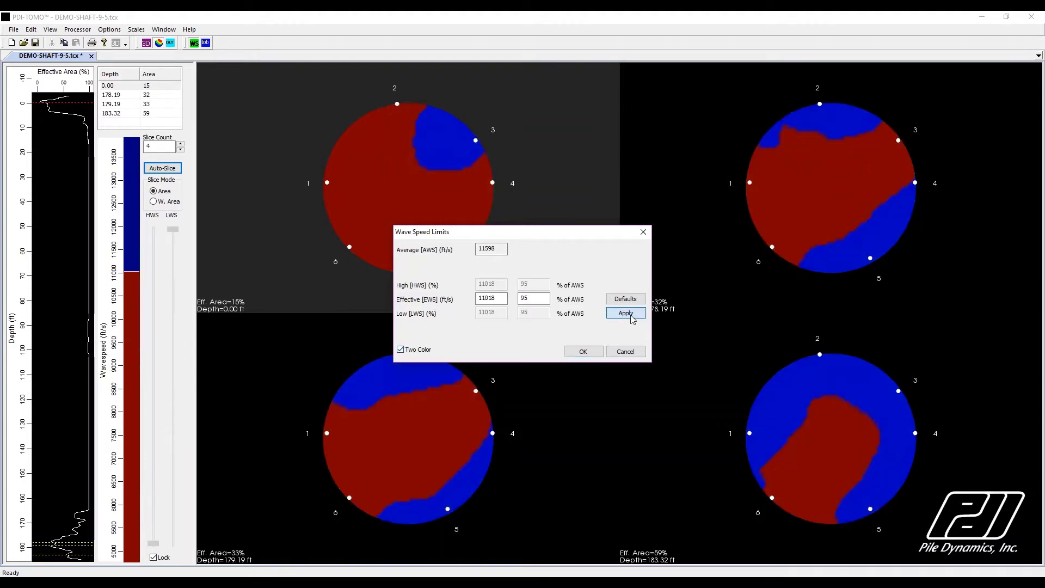
click(583, 352)
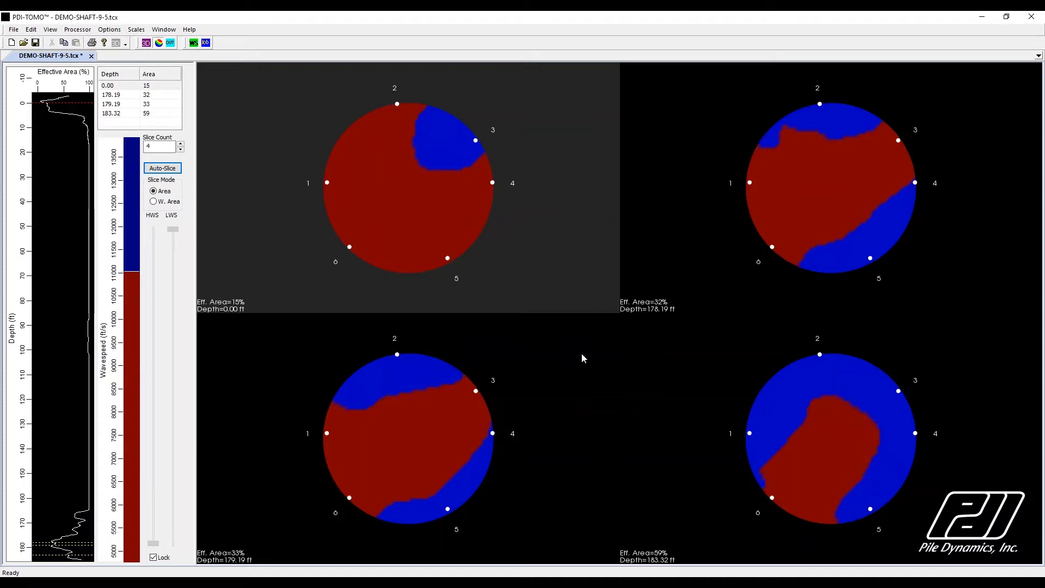
Step: Turn off the two-colour wave speed display and show the full-colour 3D shaft view
click(196, 44)
click(400, 349)
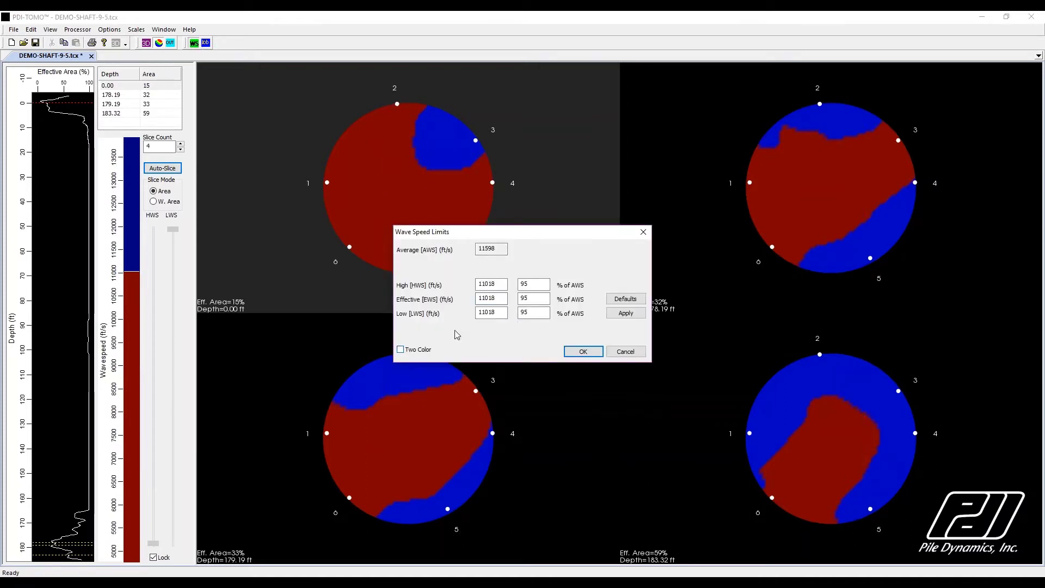
key(Return)
click(146, 43)
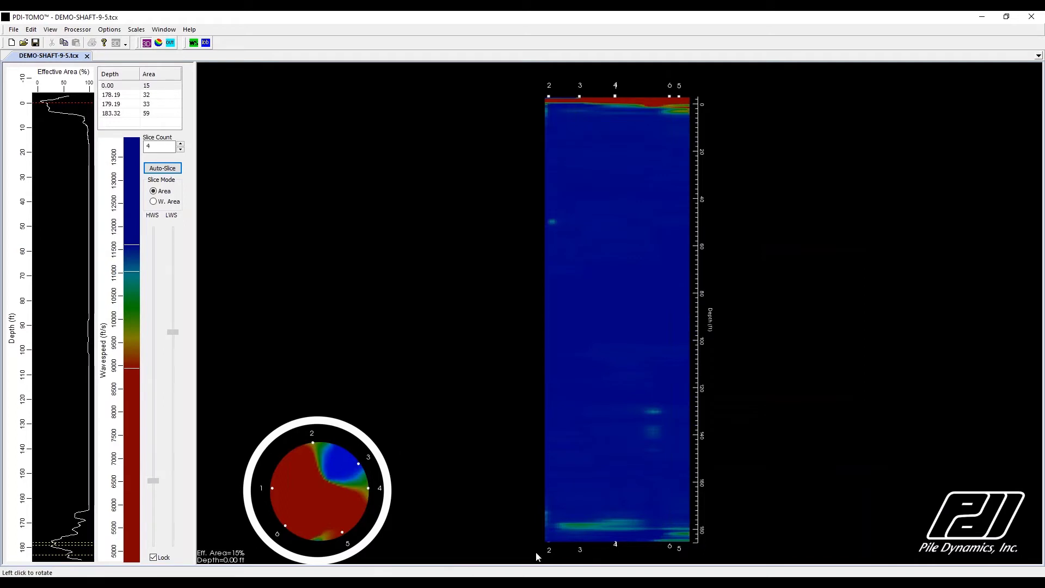
Step: Show the 176.93 ft cross-section and rotate the 3D shaft around its axis
click(609, 526)
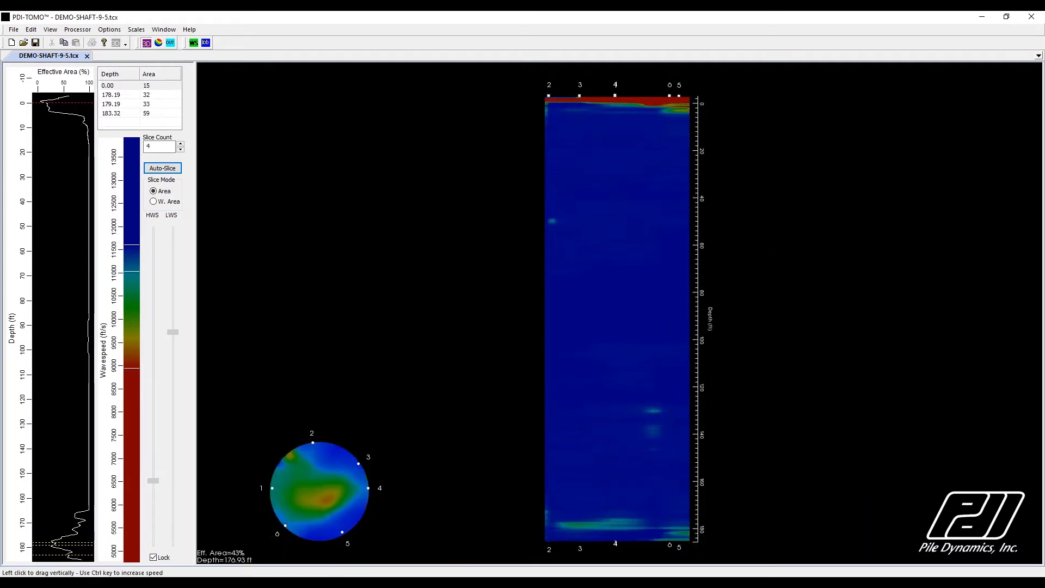
drag(375, 503, 306, 447)
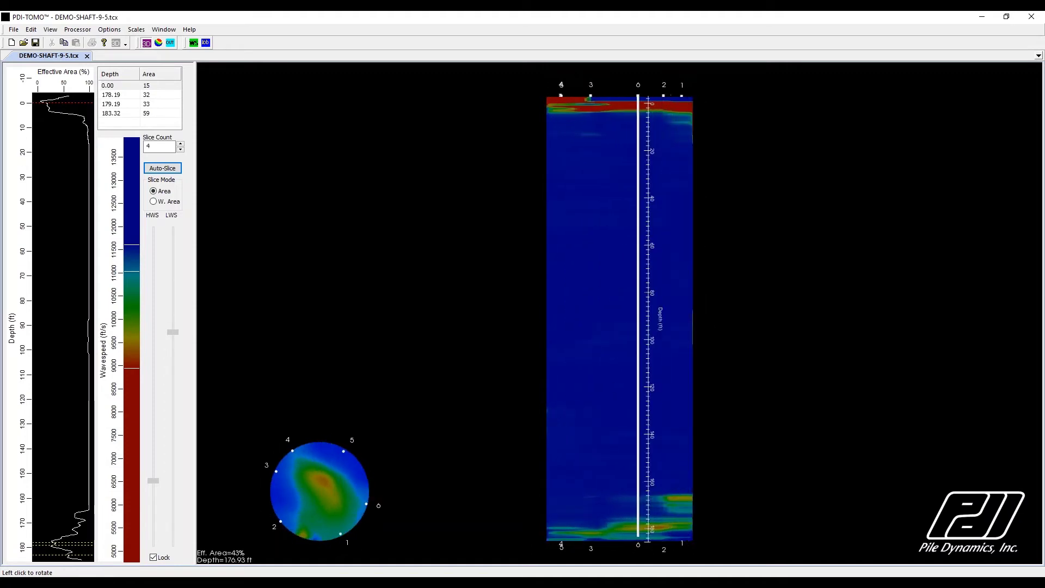
drag(591, 435, 660, 364)
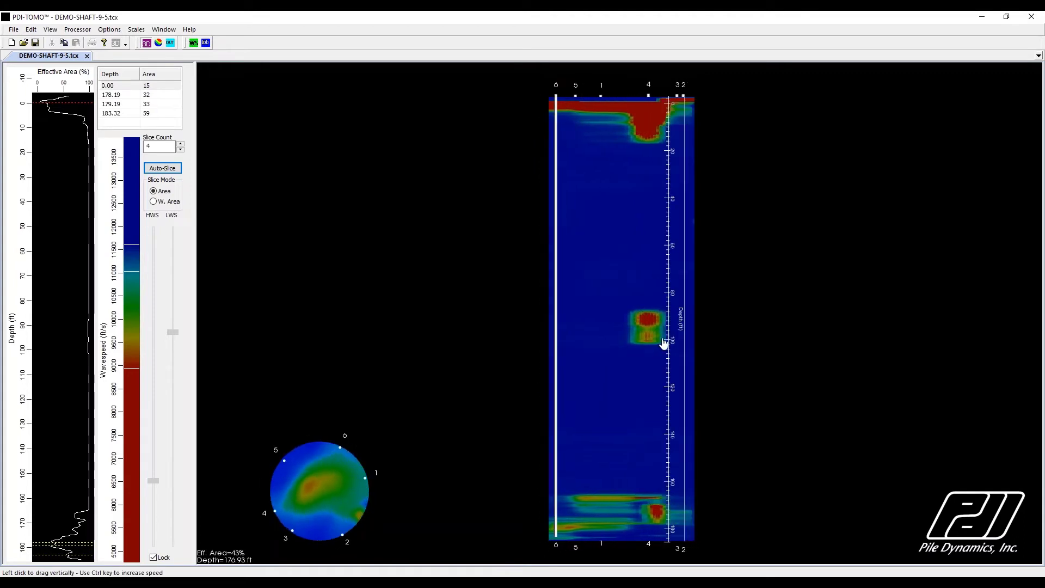
Step: Zoom in on the anomaly near 90 ft, show its ~91 ft cross-section, then switch to the print layout
scroll(663, 344, up, 5)
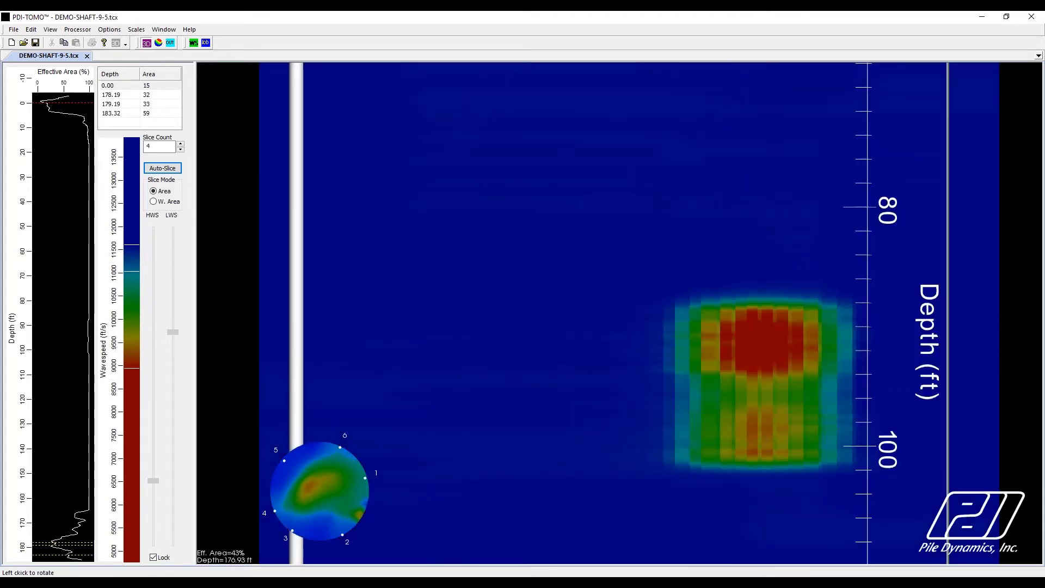
drag(662, 345, 807, 344)
click(787, 337)
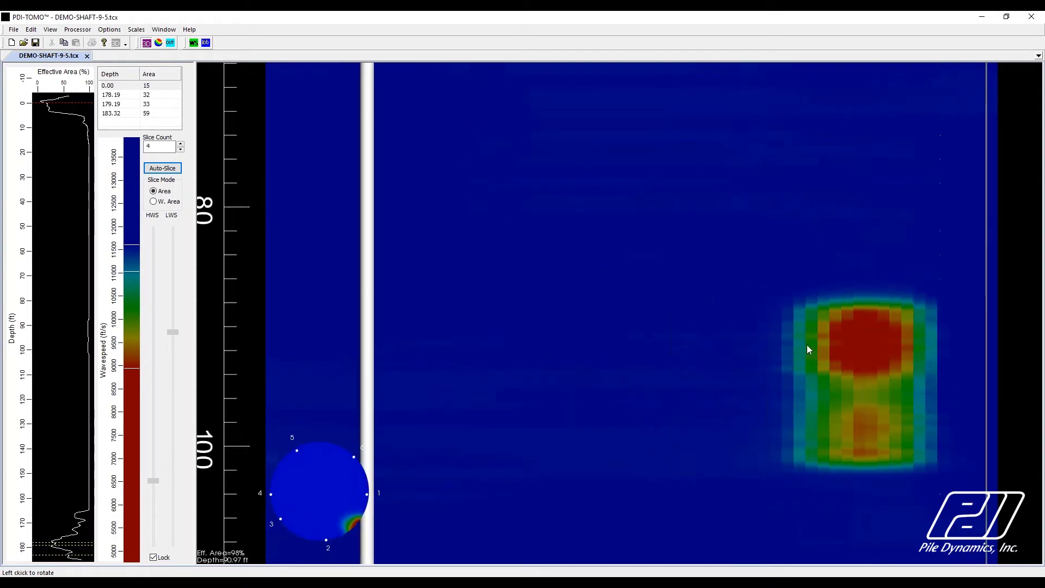
scroll(818, 354, down, 6)
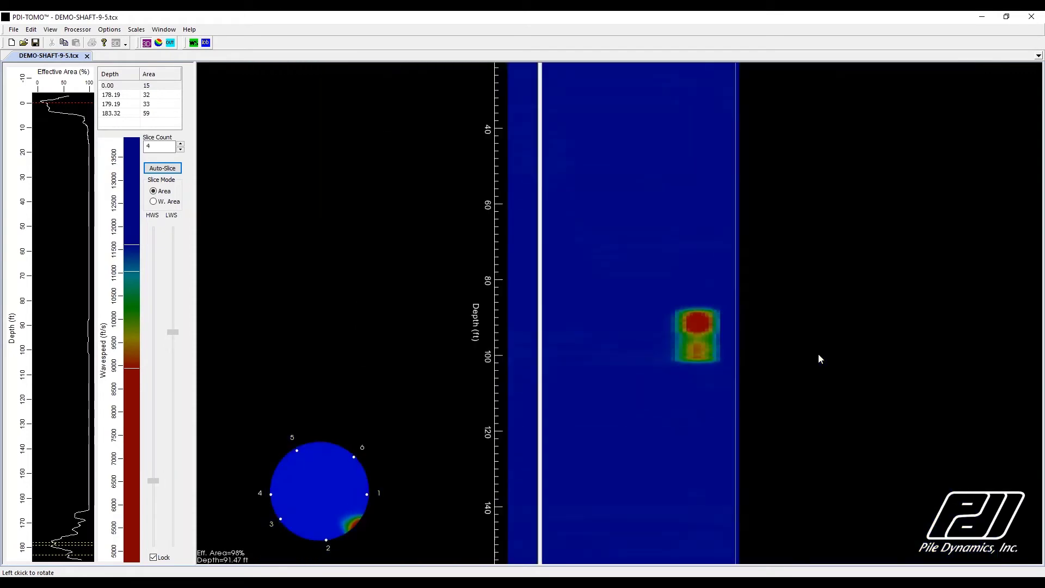
click(171, 42)
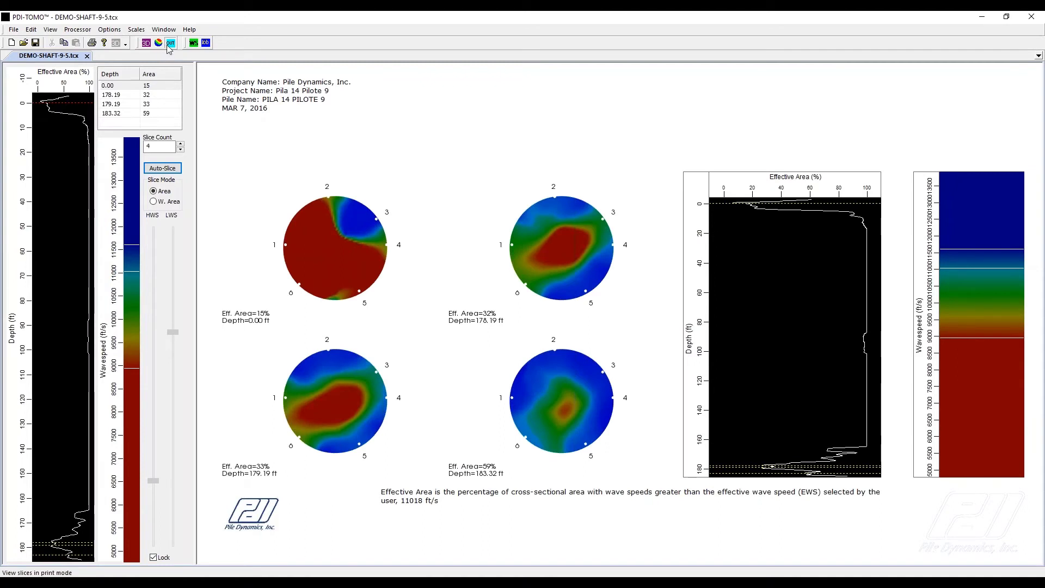
Step: Add the Your Logo Here logo to the job information and apply it to the report header
click(206, 43)
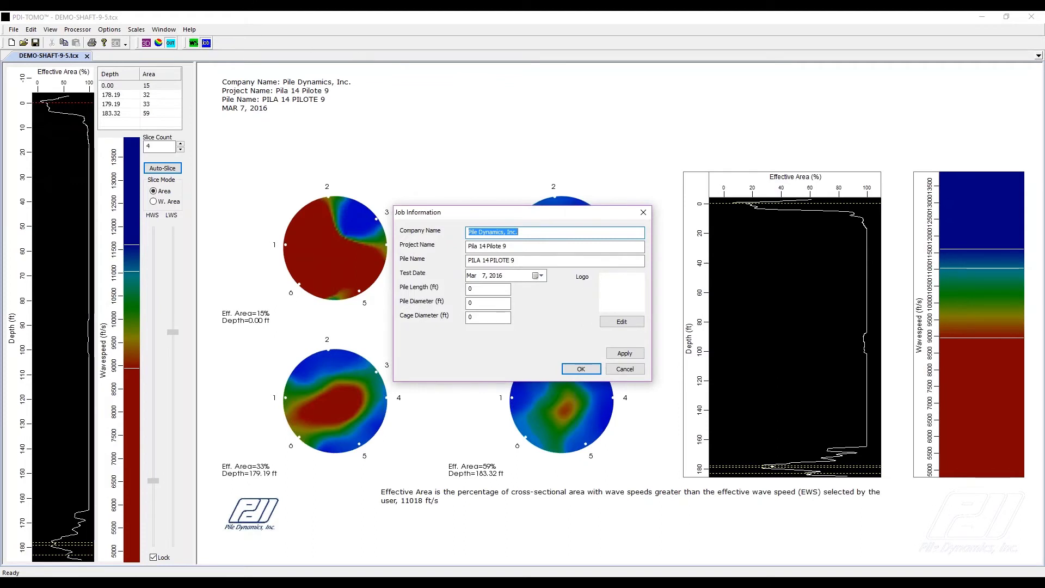
click(622, 353)
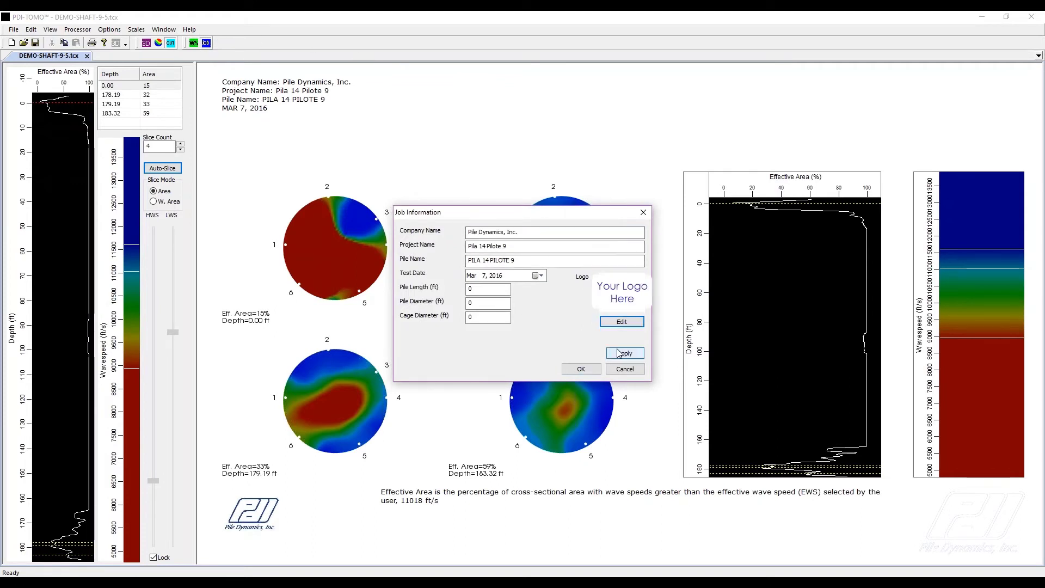
click(581, 369)
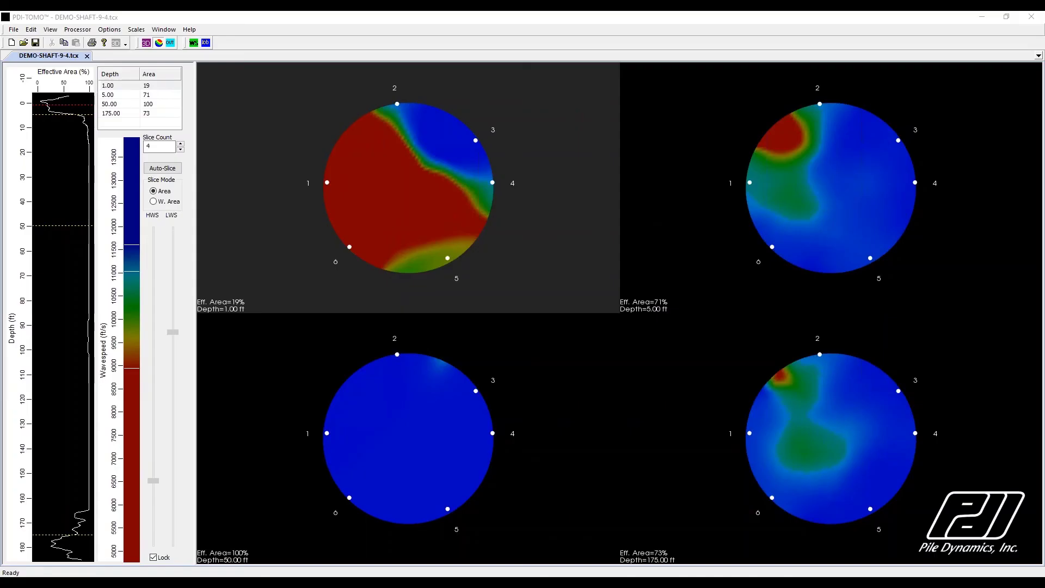
Step: Show DEMO-SHAFT-9-4 as a 3D profile with its 178.31 ft cross-section, rotated around the axis
click(146, 43)
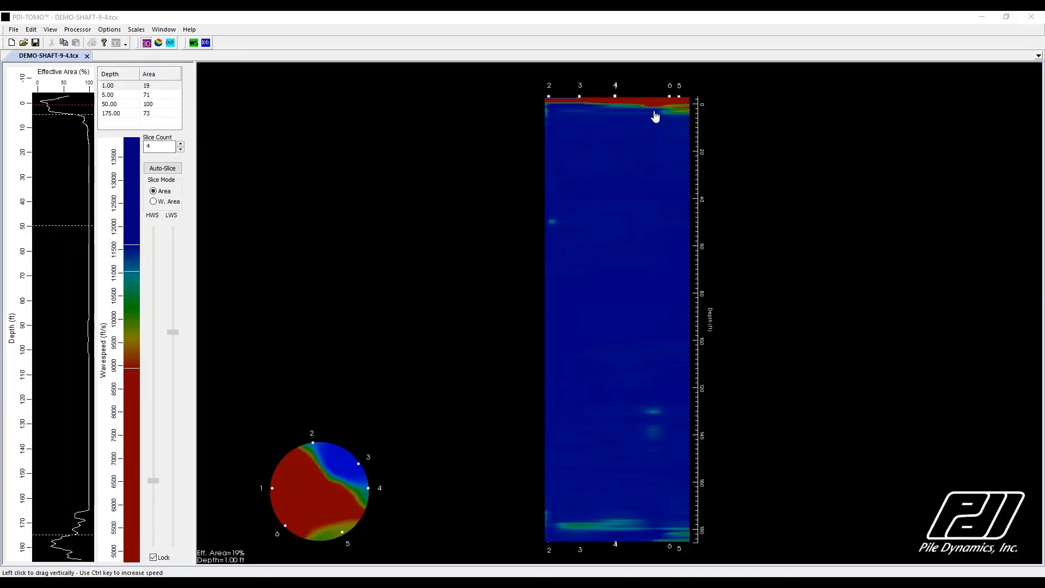
click(644, 527)
drag(733, 494, 616, 367)
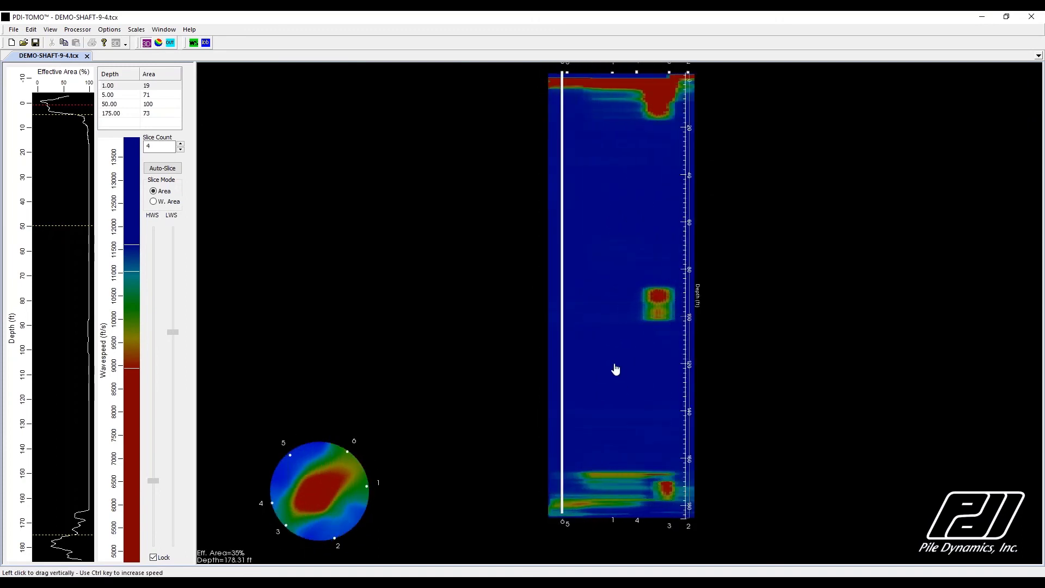
scroll(614, 367, up, 3)
Step: Inspect the 90.22 ft cross-section, rotating and zooming the shaft to new orientations
click(722, 261)
scroll(721, 269, down, 3)
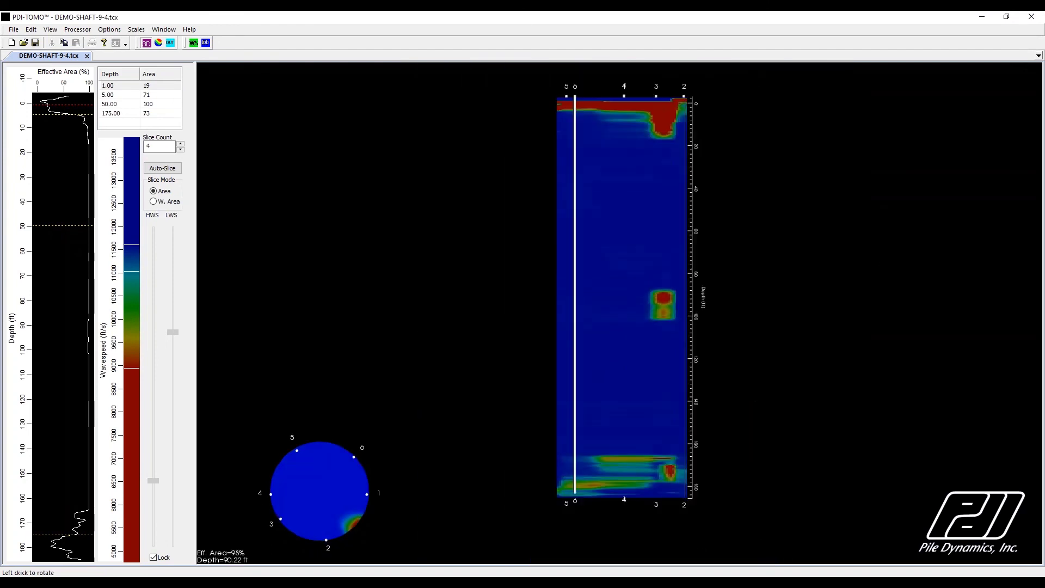
drag(718, 275, 690, 474)
scroll(691, 474, up, 5)
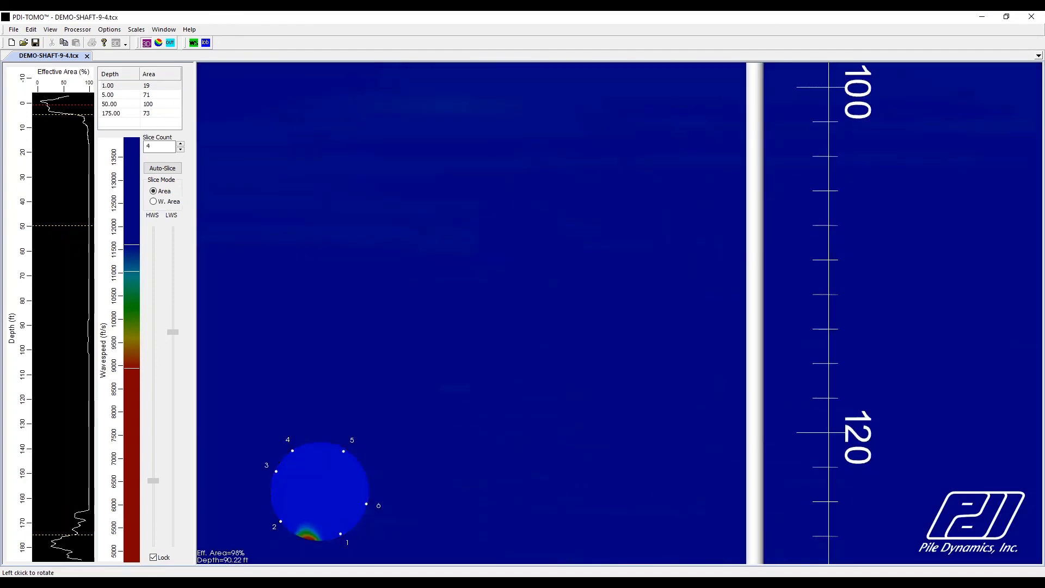
scroll(693, 446, down, 4)
scroll(693, 443, down, 2)
mouse_move(698, 286)
mouse_down()
mouse_move(704, 275)
mouse_move(695, 287)
mouse_up()
middle_drag(694, 282, 675, 328)
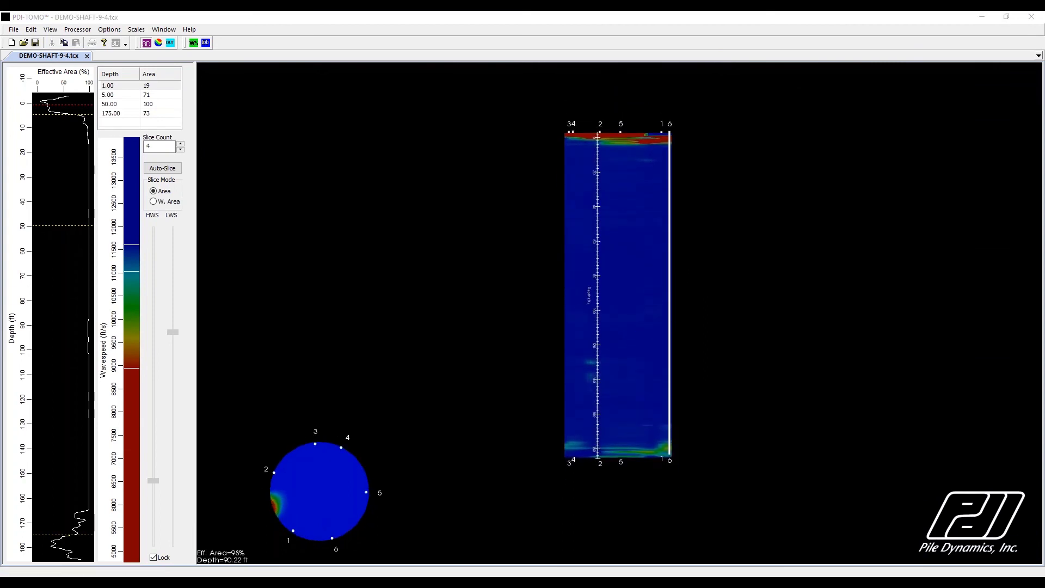